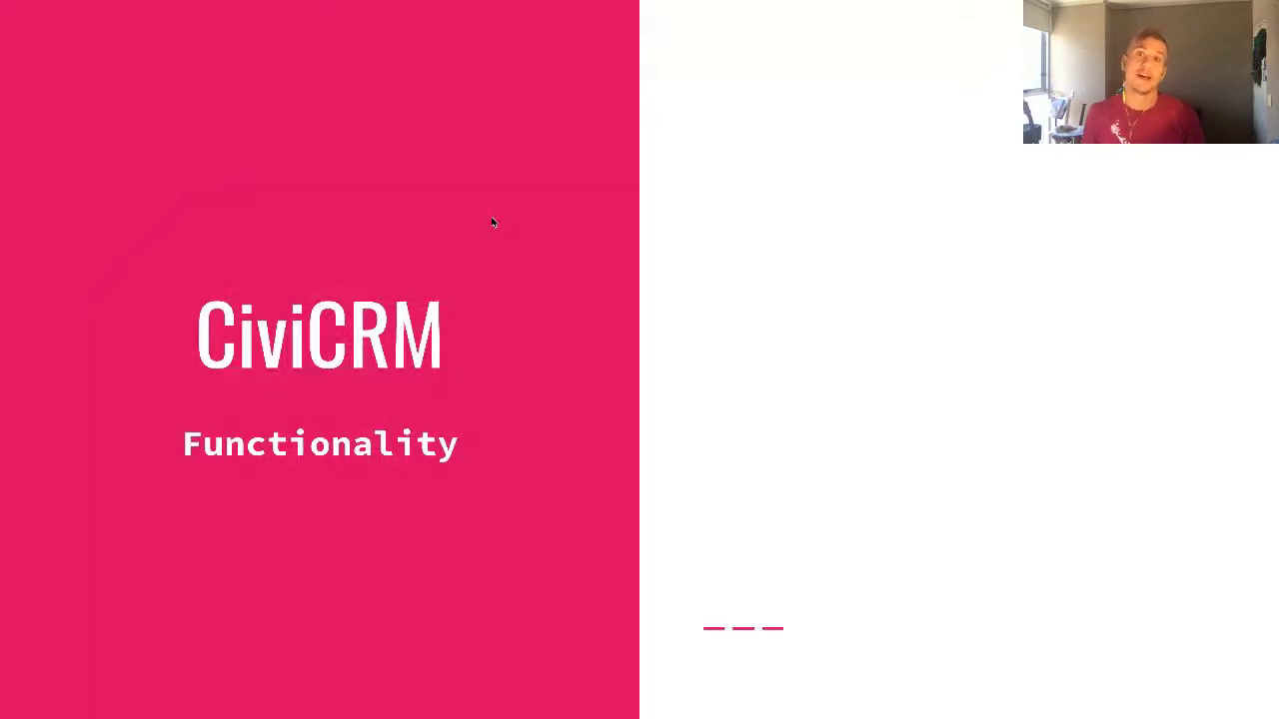
# Advance the slideshow through the CiviCRM Functionality slides to the Demo slide and exit the presentation
pyautogui.press('Right')
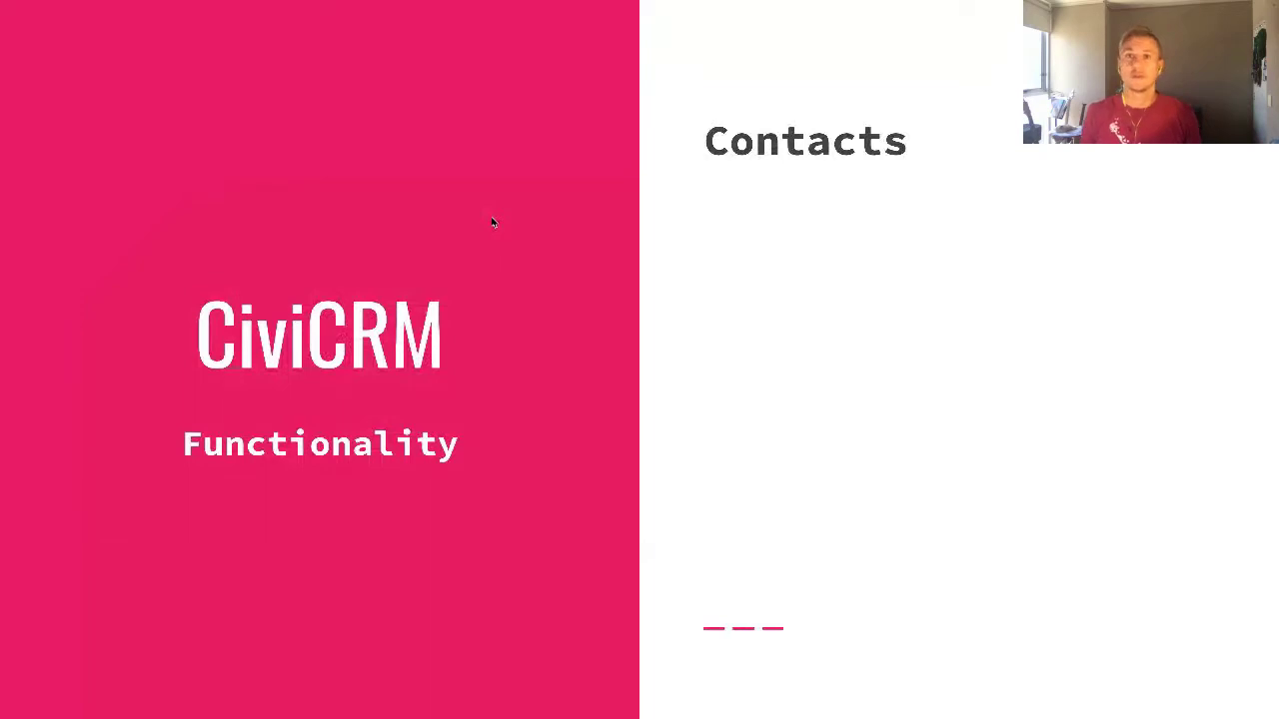
pyautogui.press('Right')
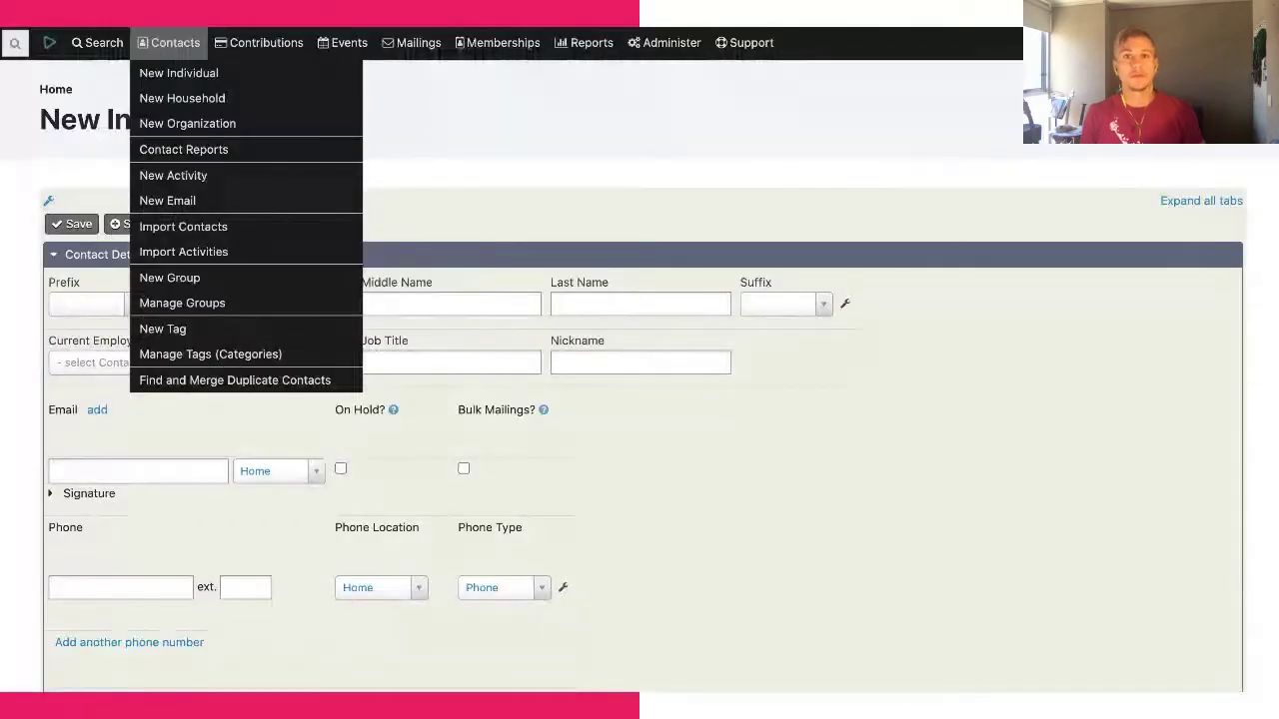
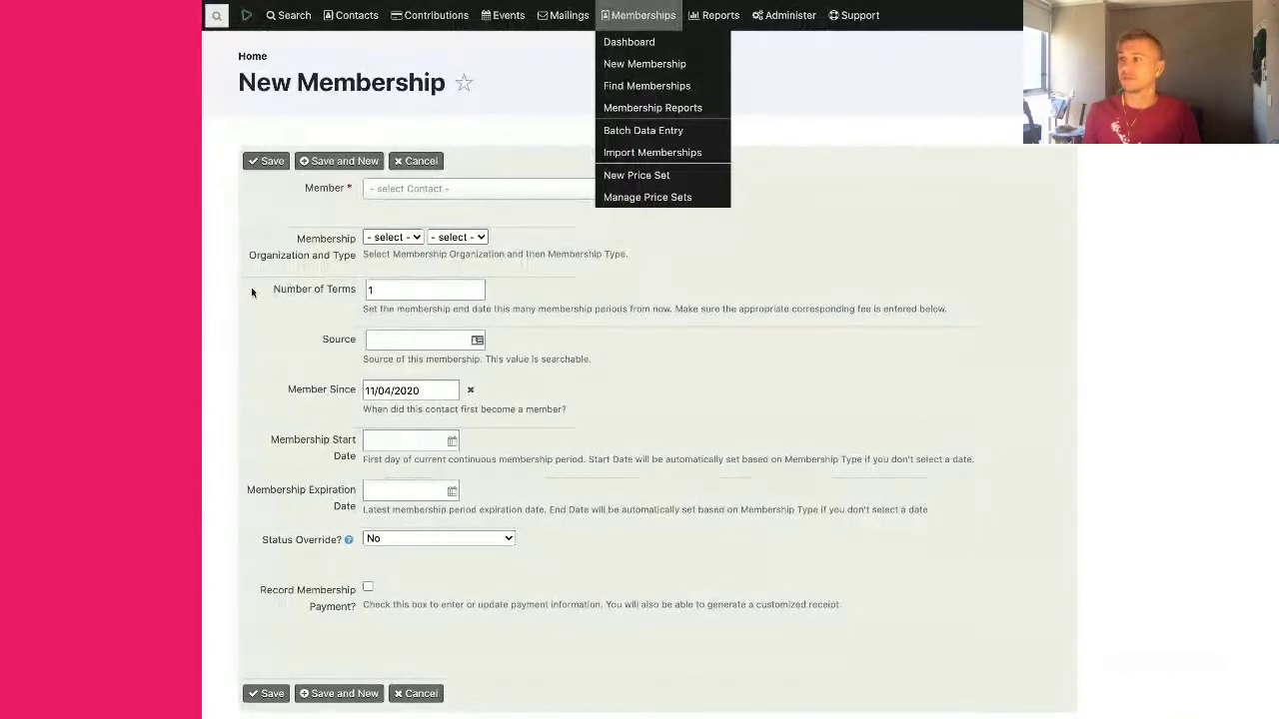
pyautogui.press('Right')
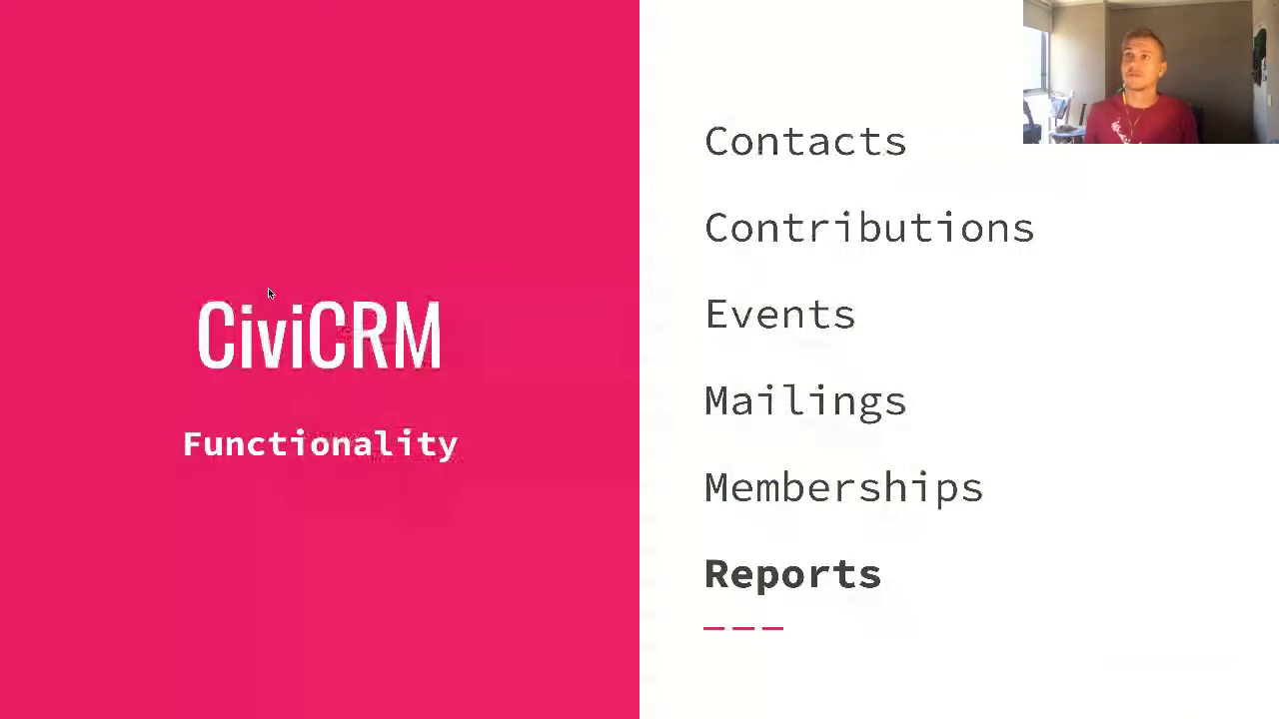
pyautogui.press('Right')
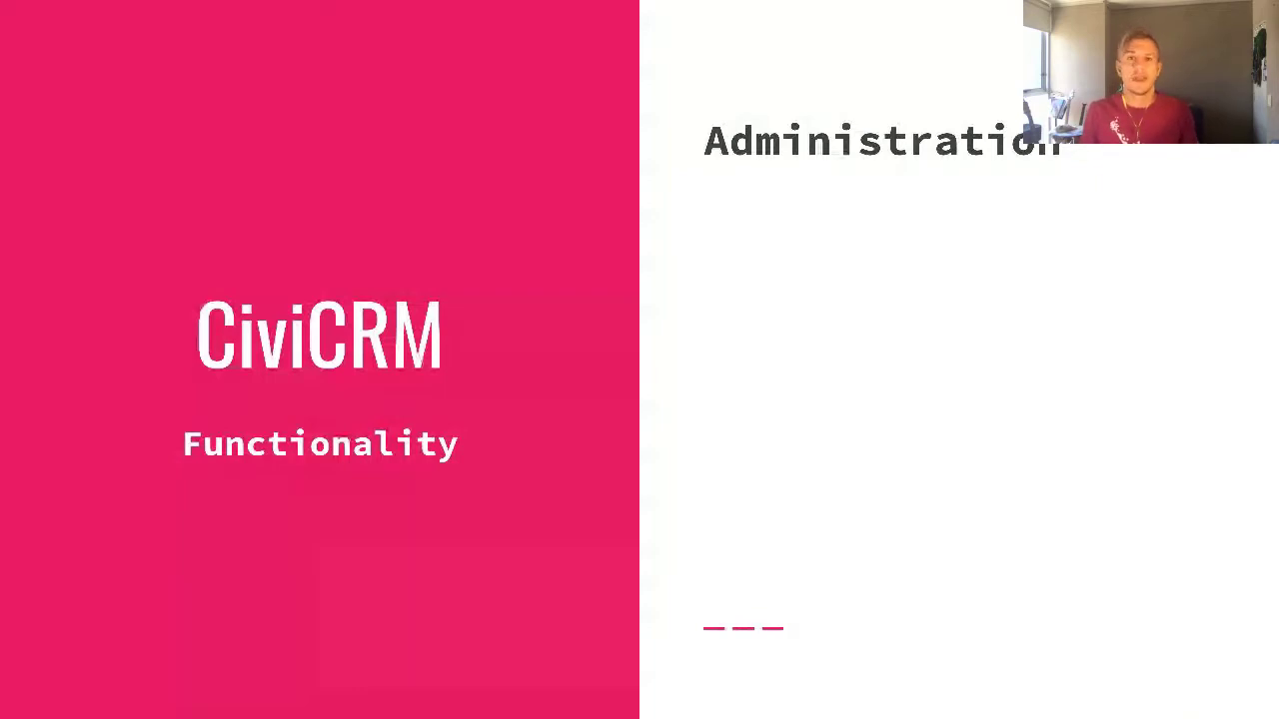
pyautogui.press('Right')
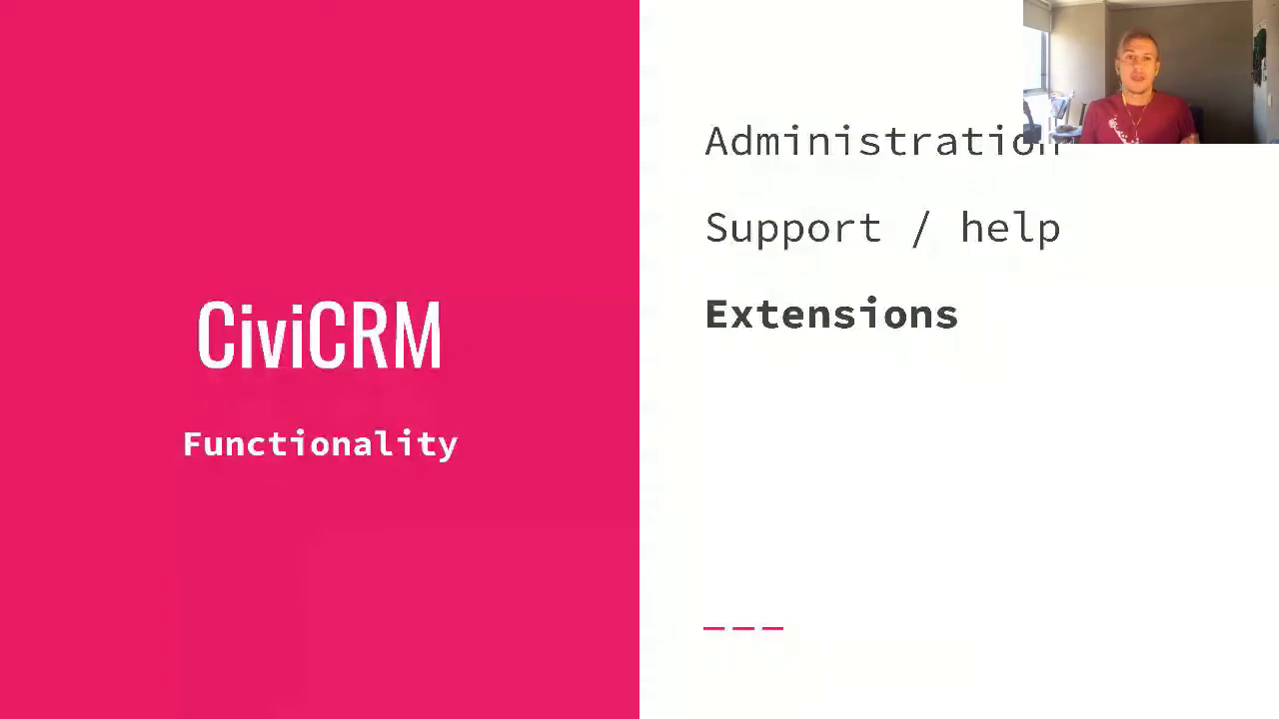
pyautogui.press('Right')
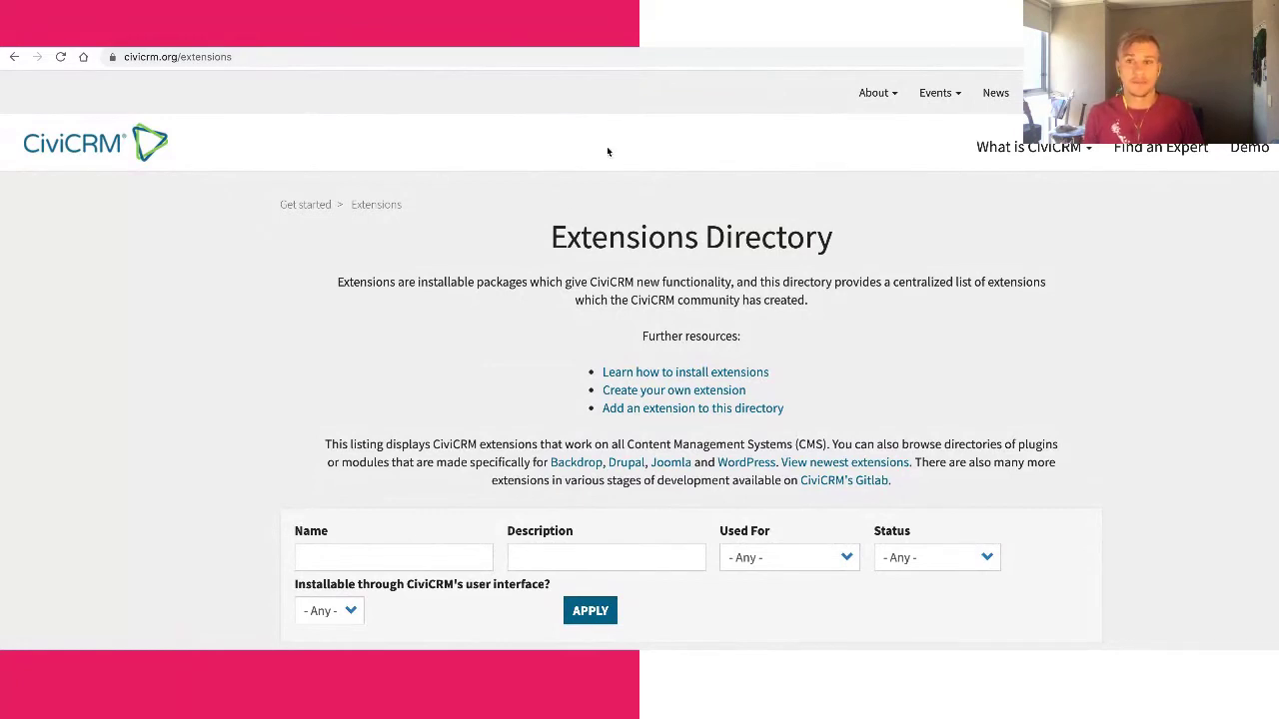
pyautogui.press('Right')
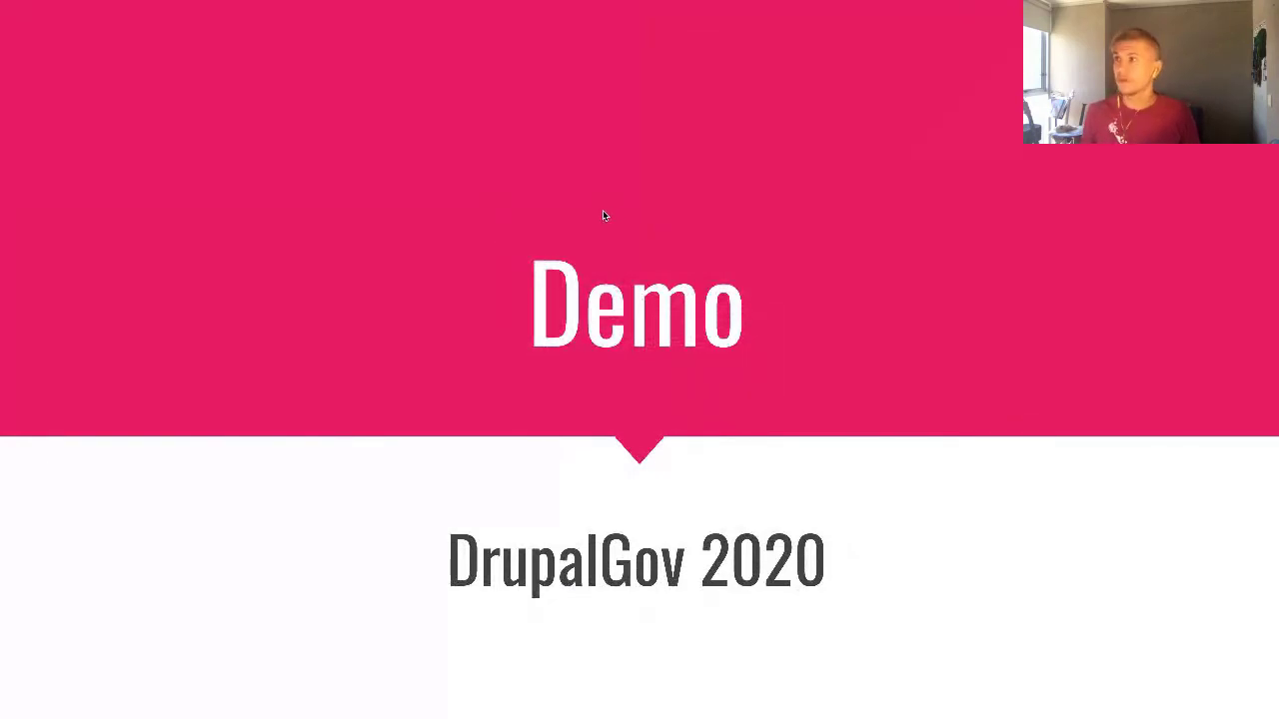
pyautogui.press('Escape')
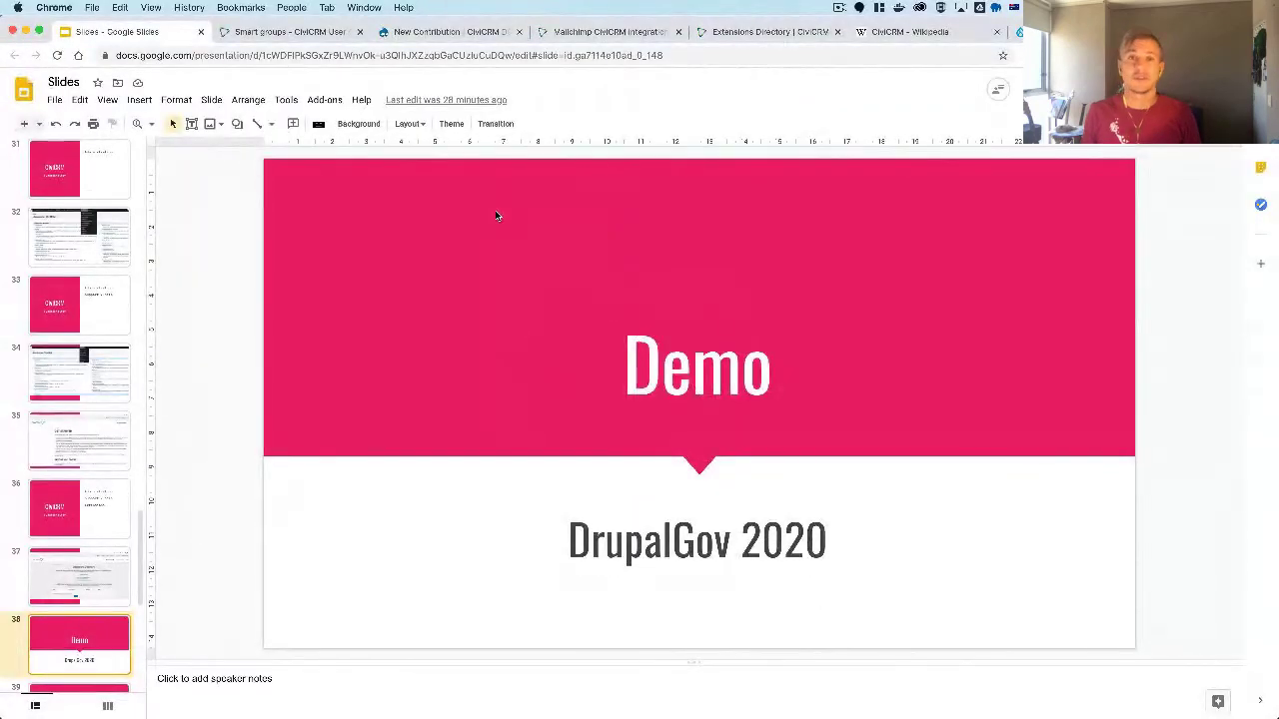
# Switch to the CiviCRM D9 site and open the Add user form from People, with Extend in a separate browser tab
pyautogui.click(402, 33)
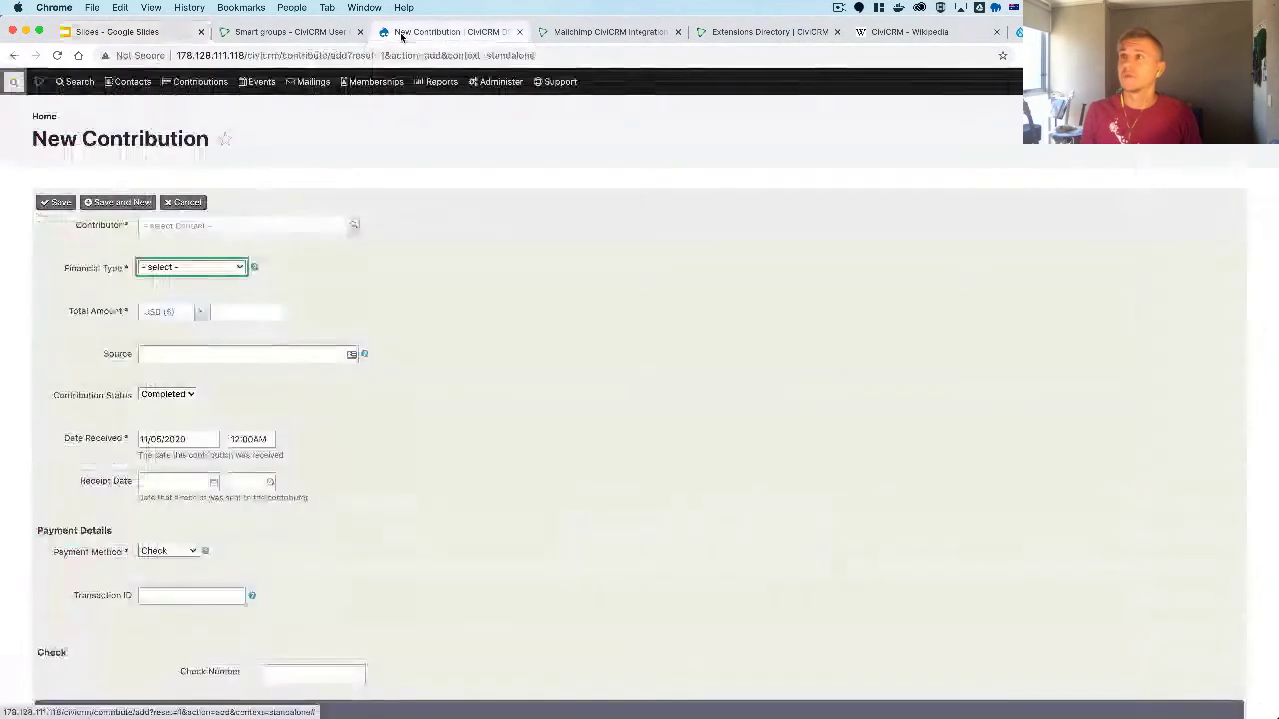
pyautogui.click(40, 118)
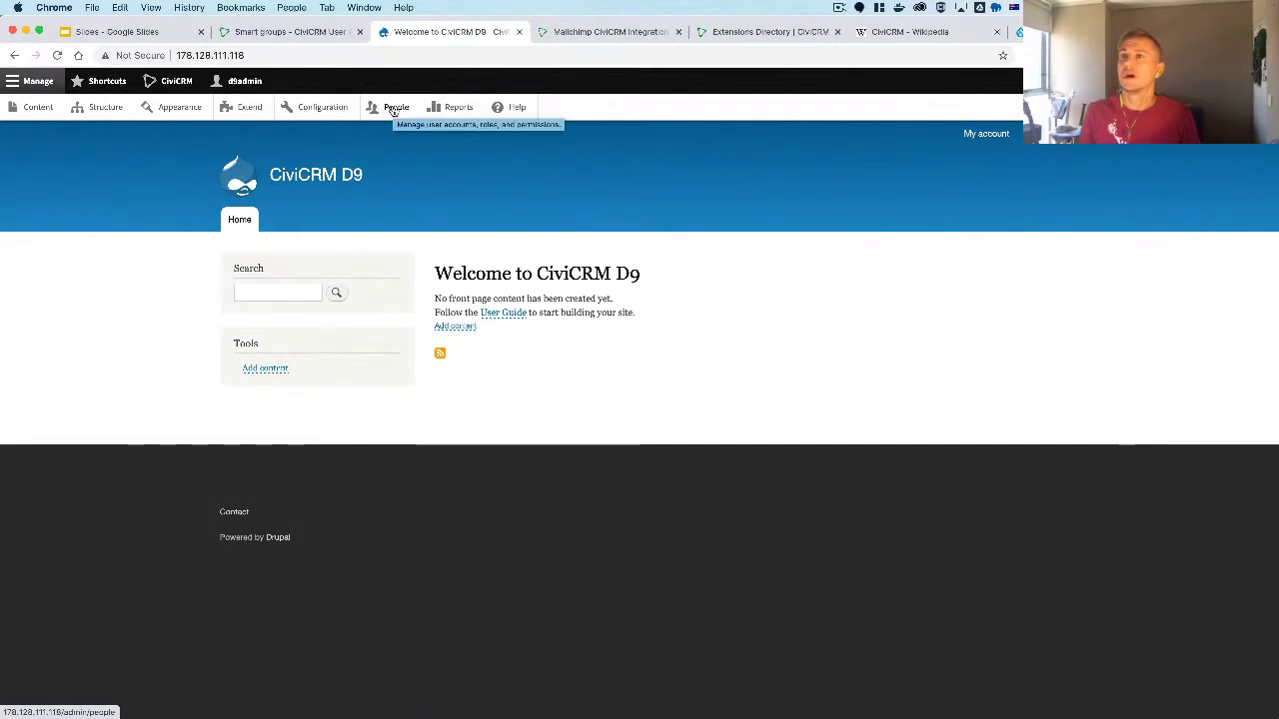
pyautogui.click(393, 107)
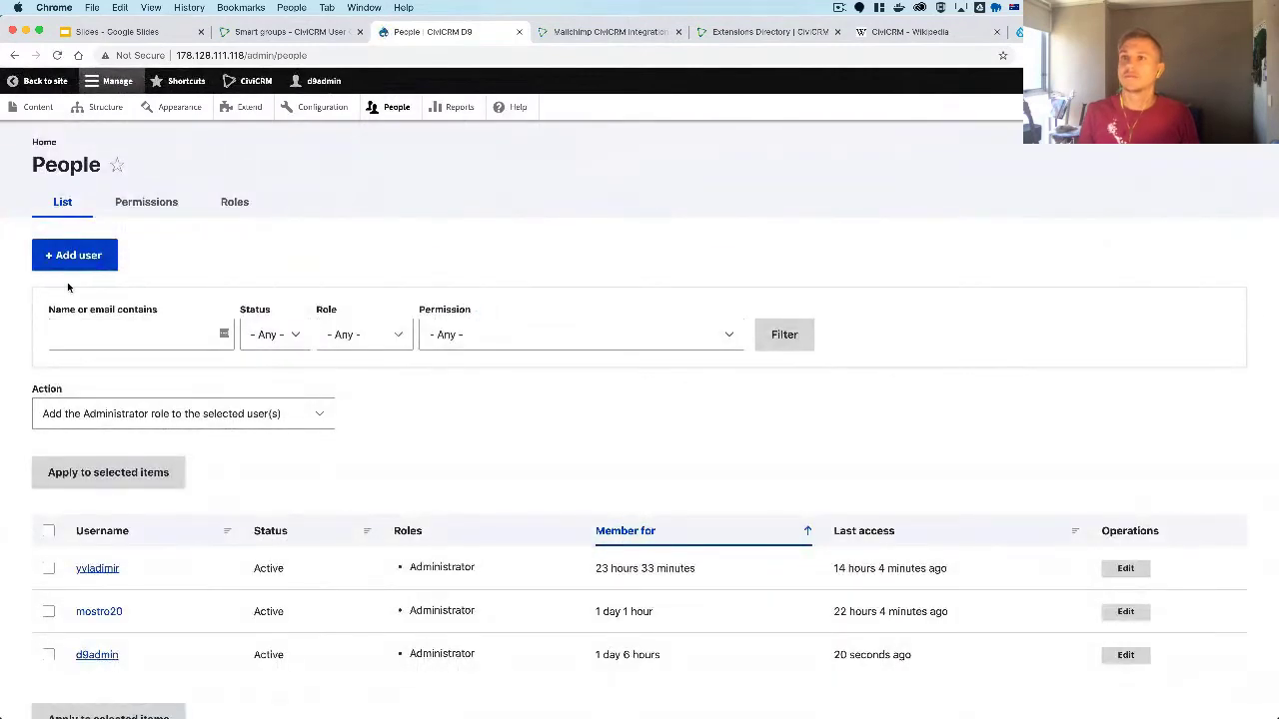
pyautogui.keyDown('super'); pyautogui.click(245, 108); pyautogui.keyUp('super')
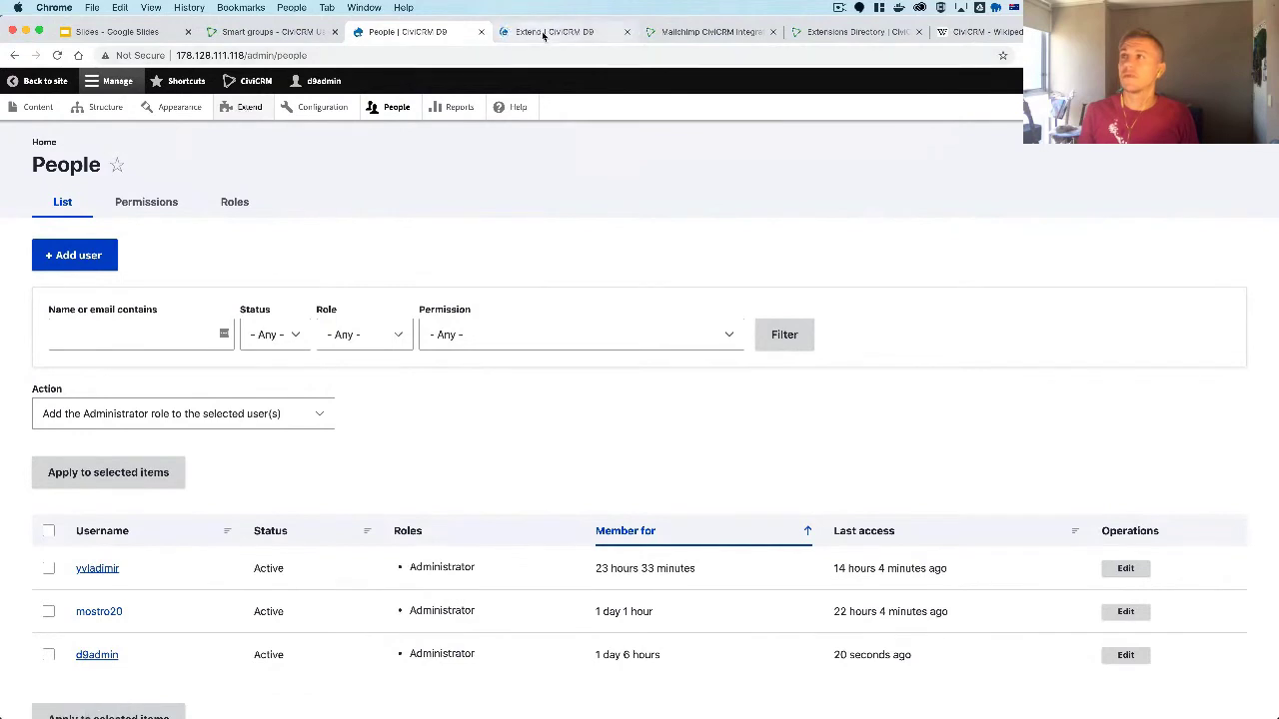
pyautogui.click(63, 262)
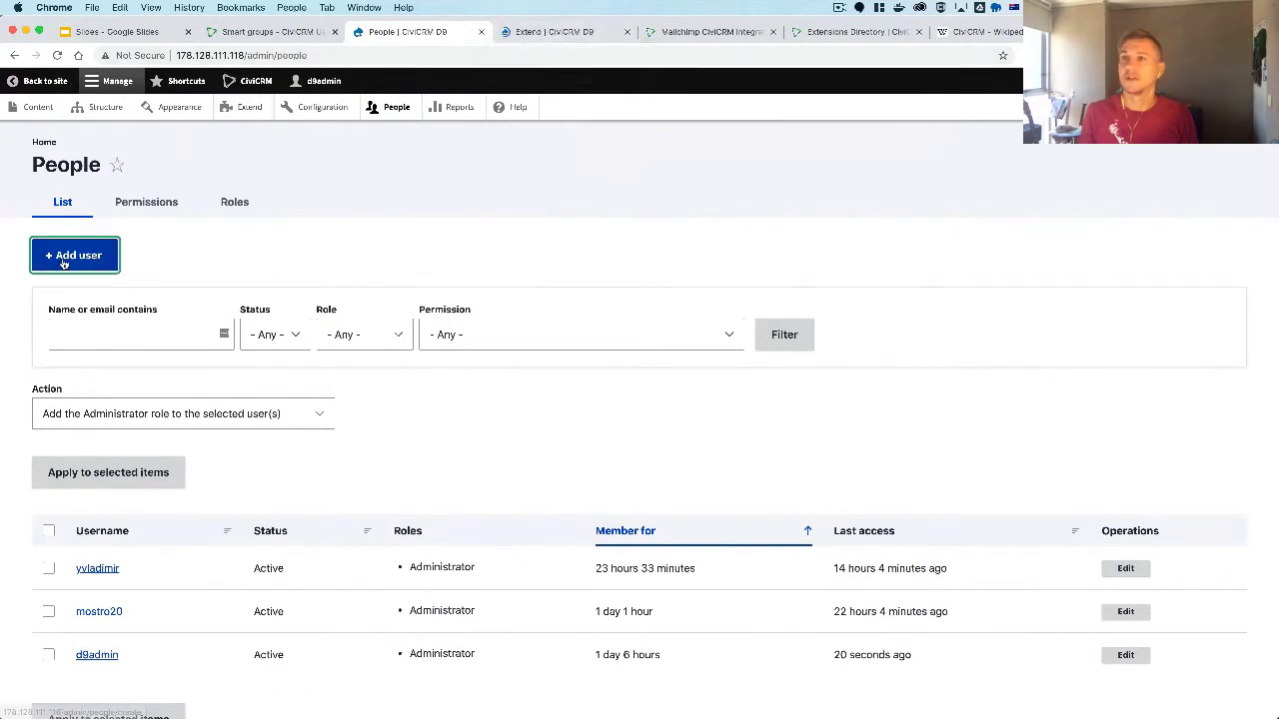
# Filter the module list on the Extend page by "civi" and review the matching modules
pyautogui.click(544, 31)
pyautogui.click(155, 357)
pyautogui.write('civi')
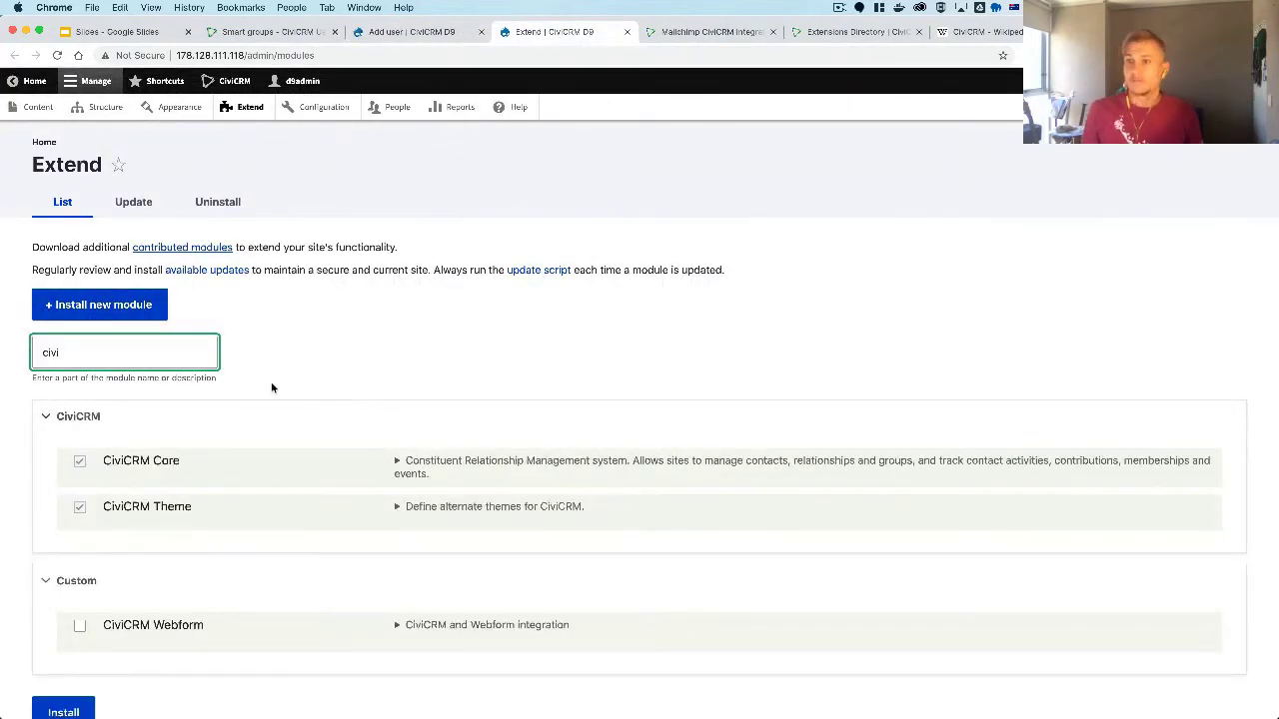
pyautogui.scroll(-2, 270, 386)
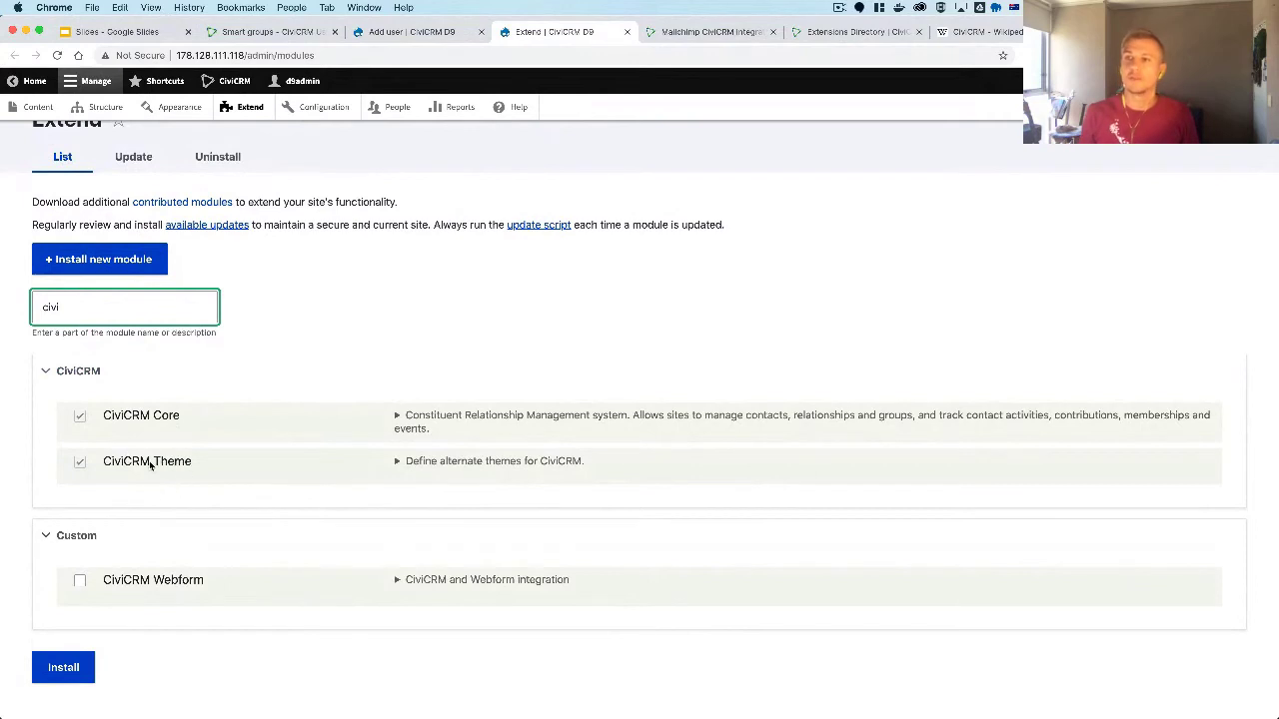
# Review the Add user form down to its Name and Address fields, and return to the Appearance page
pyautogui.click(392, 33)
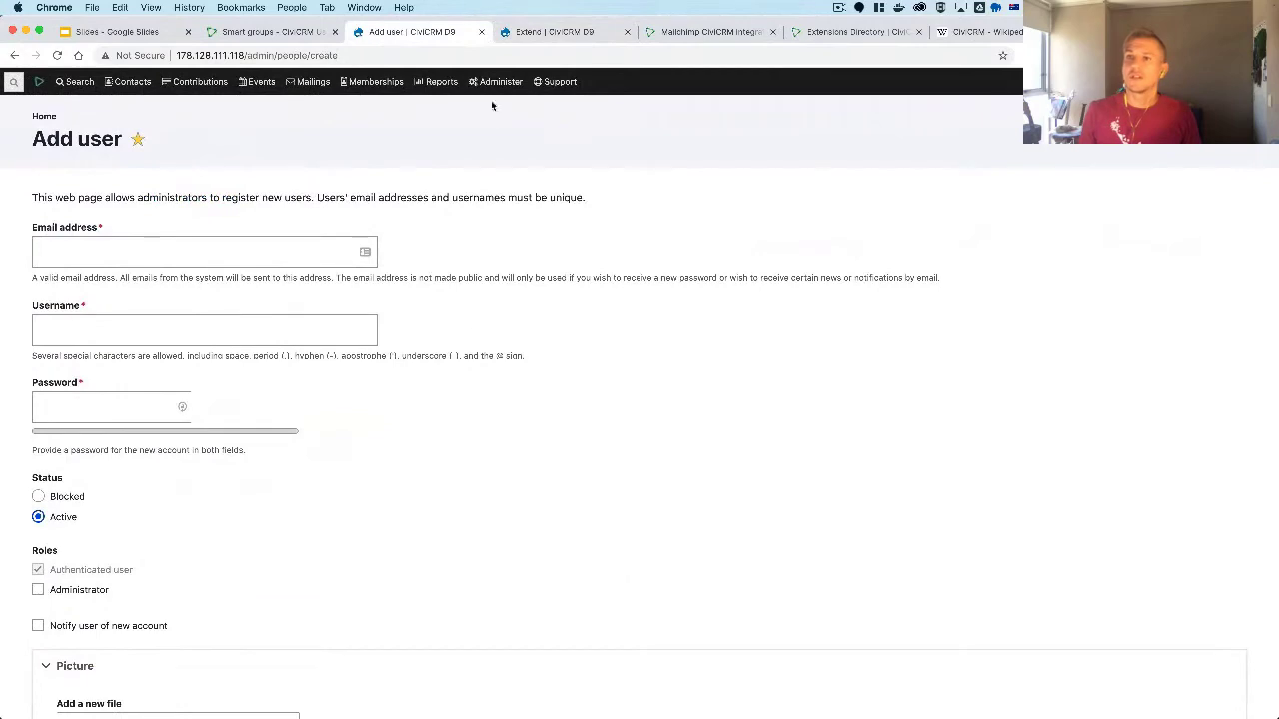
pyautogui.scroll(-5, 437, 442)
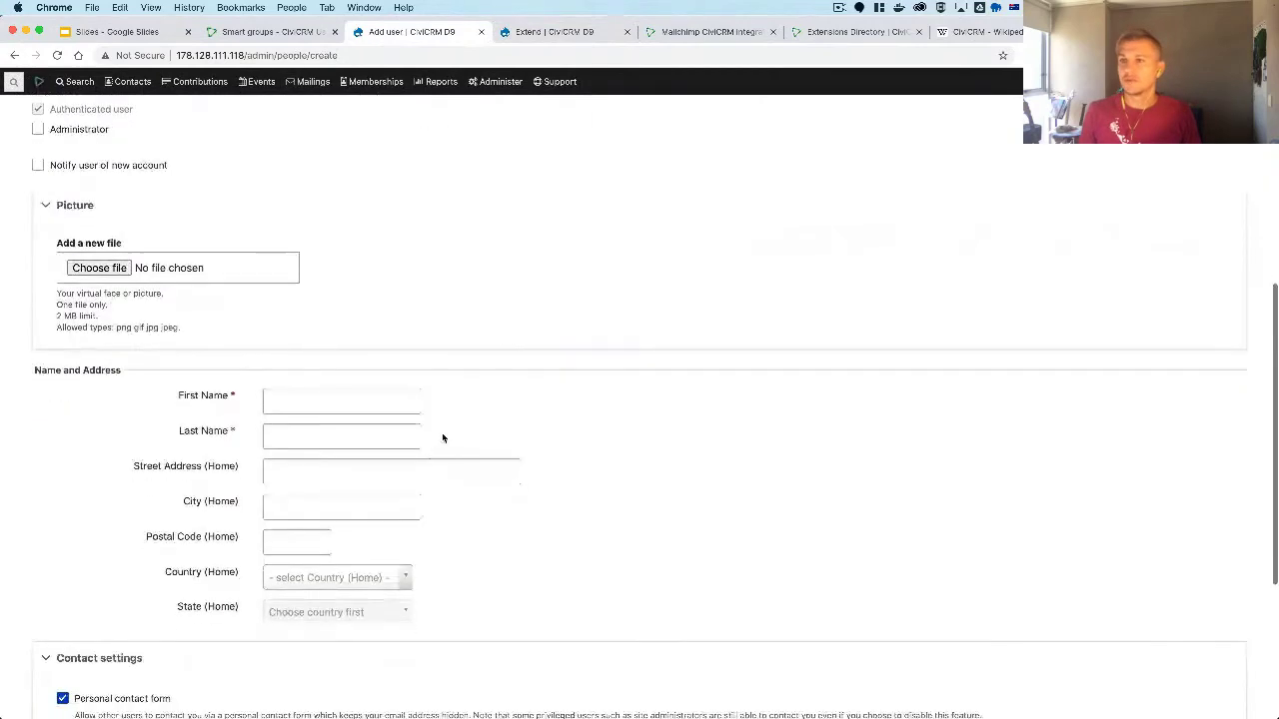
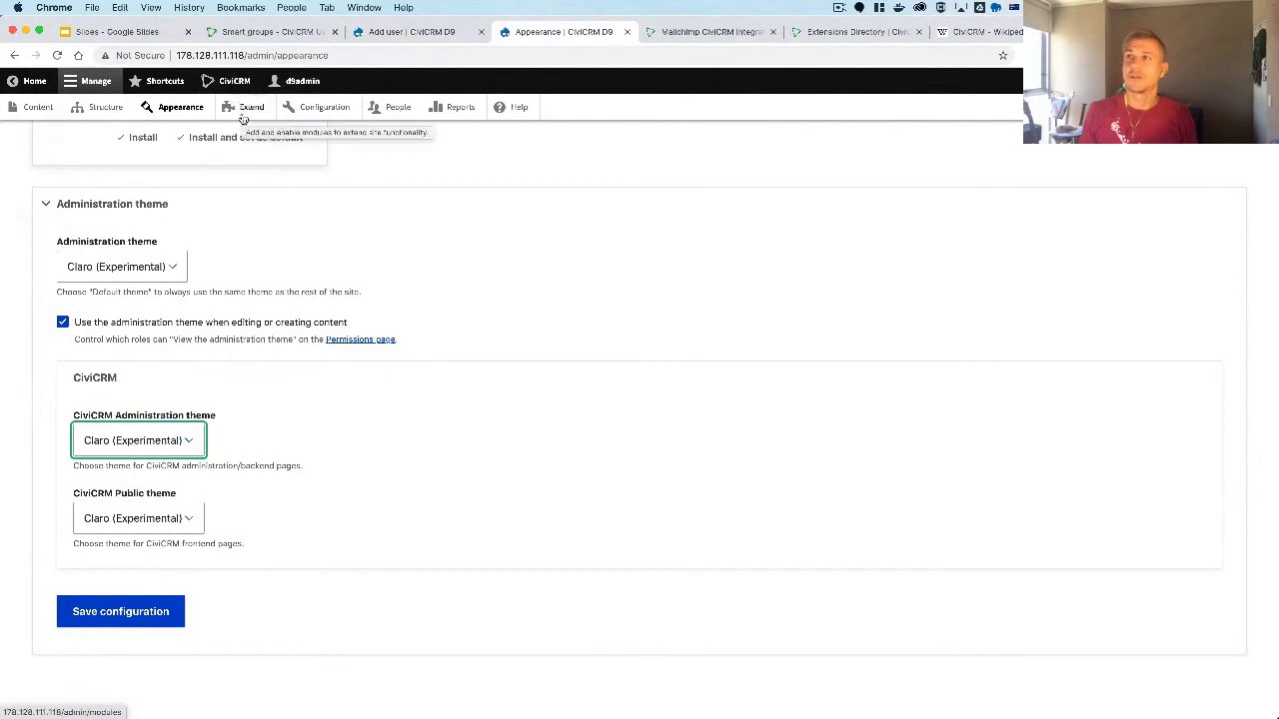
pyautogui.click(400, 32)
pyautogui.moveTo(312, 90)
pyautogui.hotkey('ctrl', 'Tab')
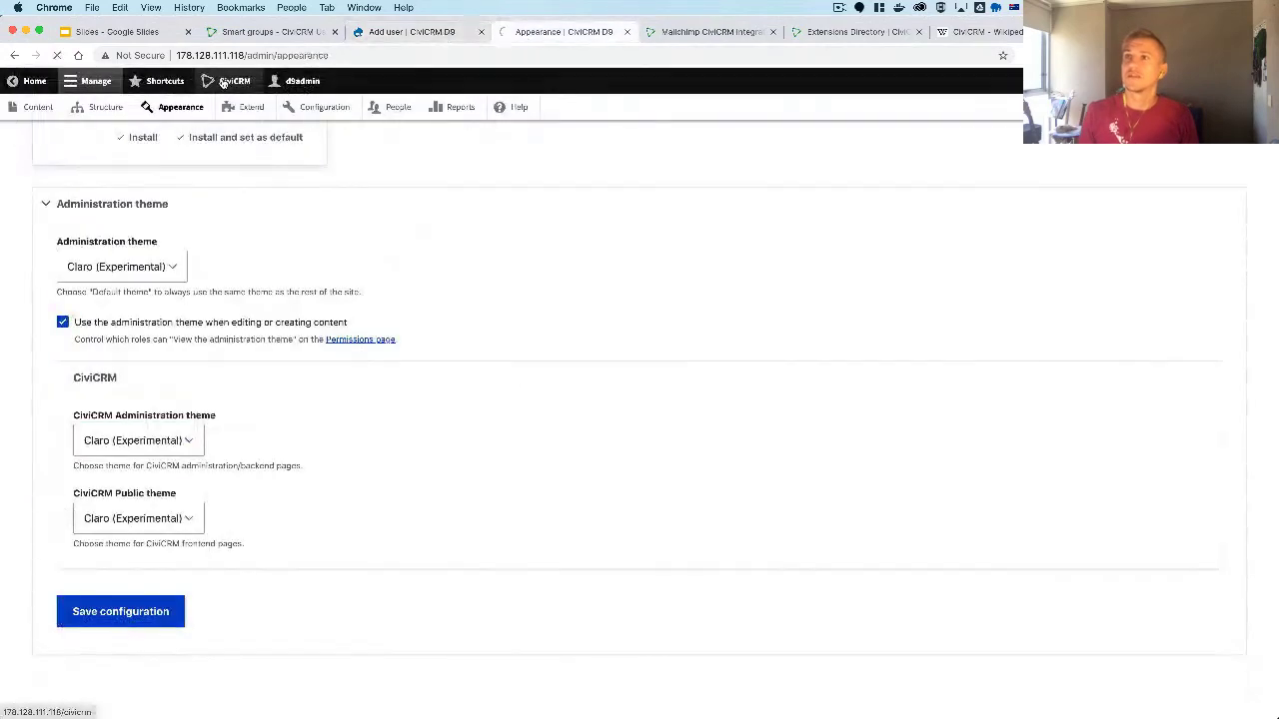
# Open the CiviCRM home page and start a new individual contact
pyautogui.click(224, 83)
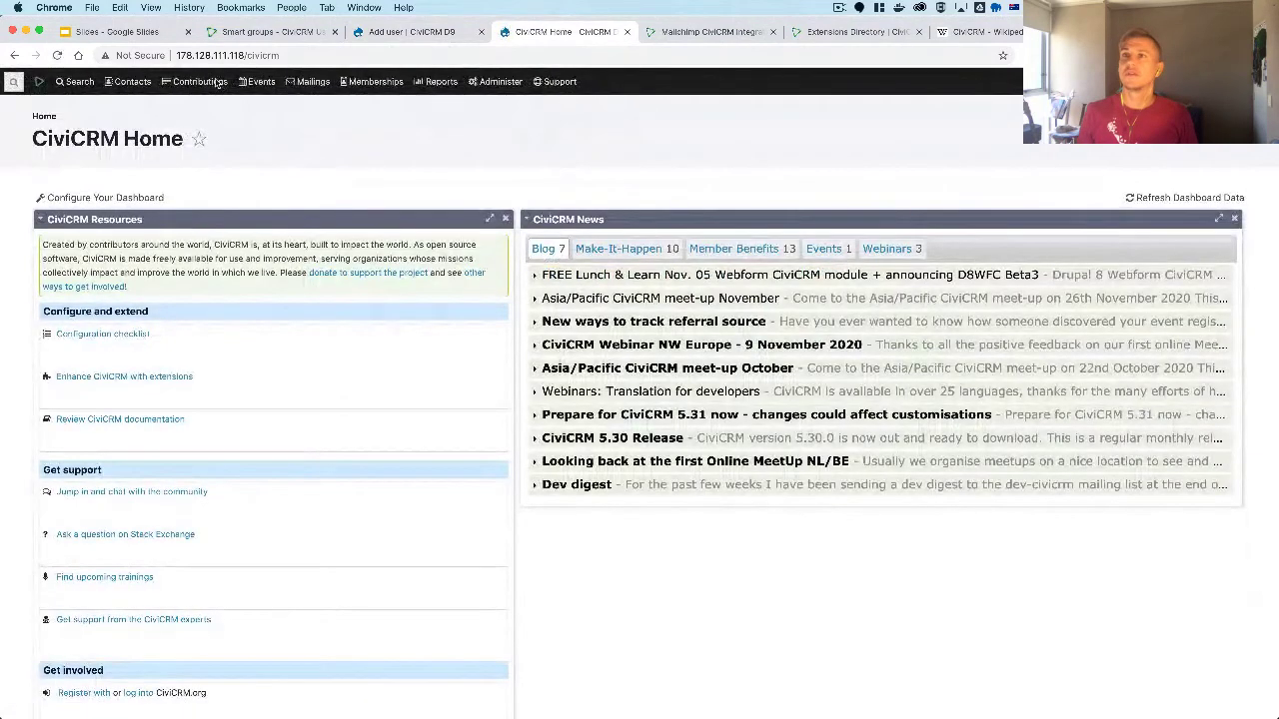
pyautogui.click(120, 83)
pyautogui.click(128, 104)
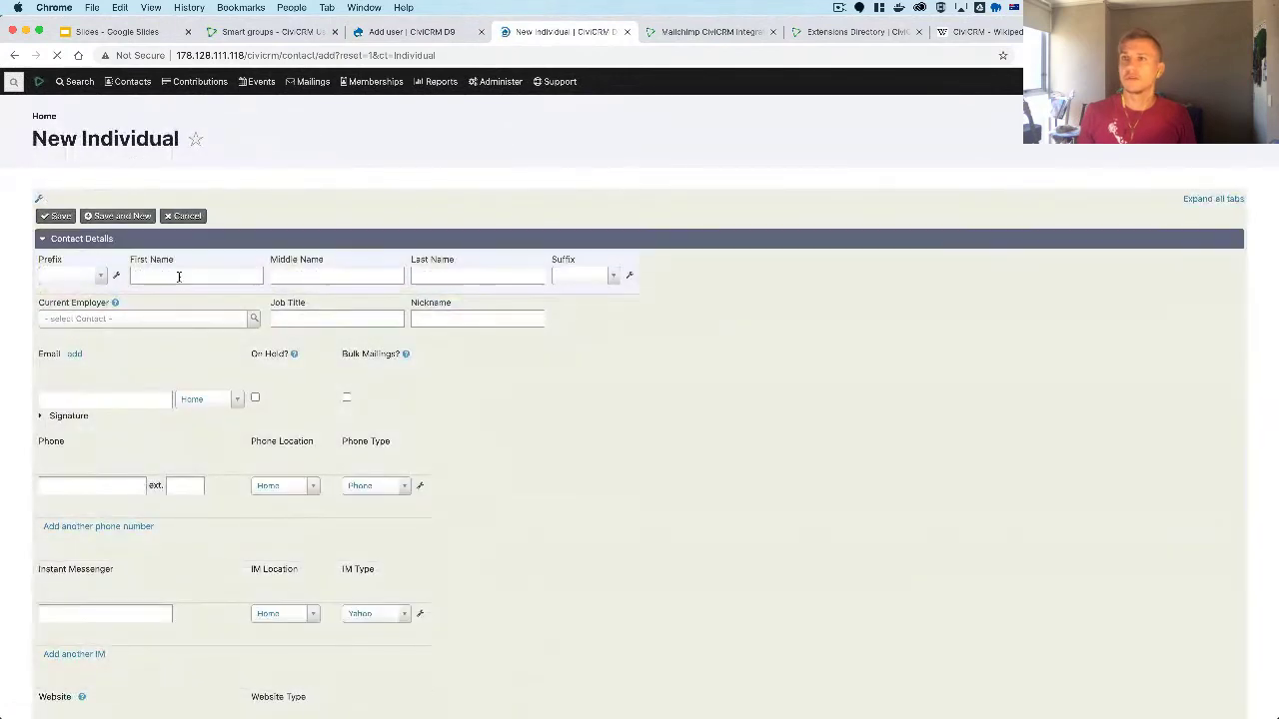
# Enter the individual's first and last name, and search for "Q" as the current employer
pyautogui.click(179, 276)
pyautogui.write('V')
pyautogui.press('Tab')
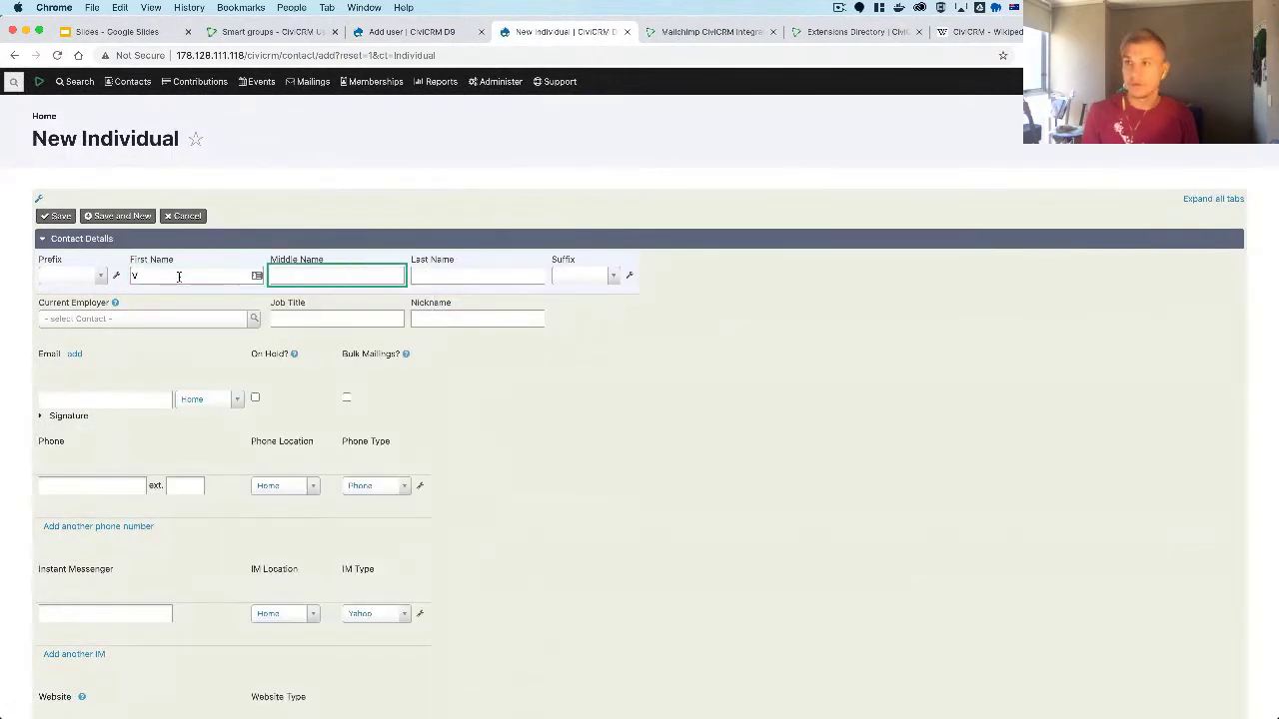
pyautogui.press('Tab')
pyautogui.write('R')
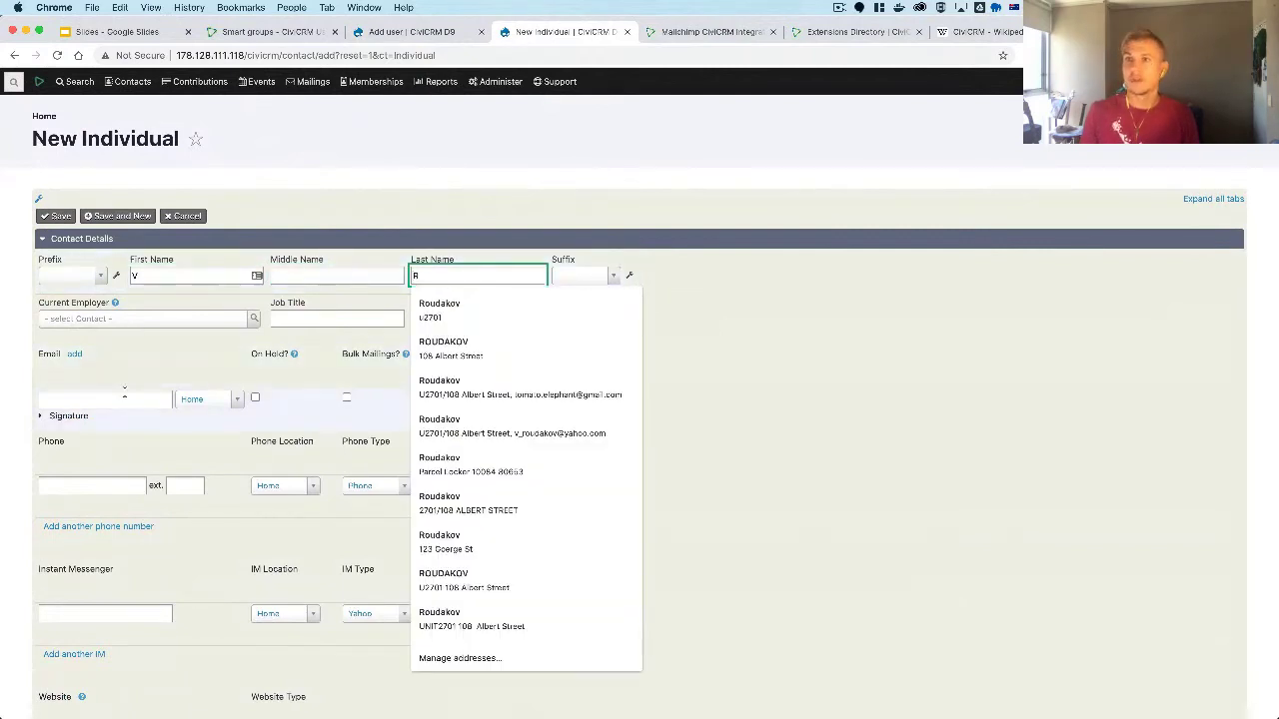
pyautogui.click(136, 319)
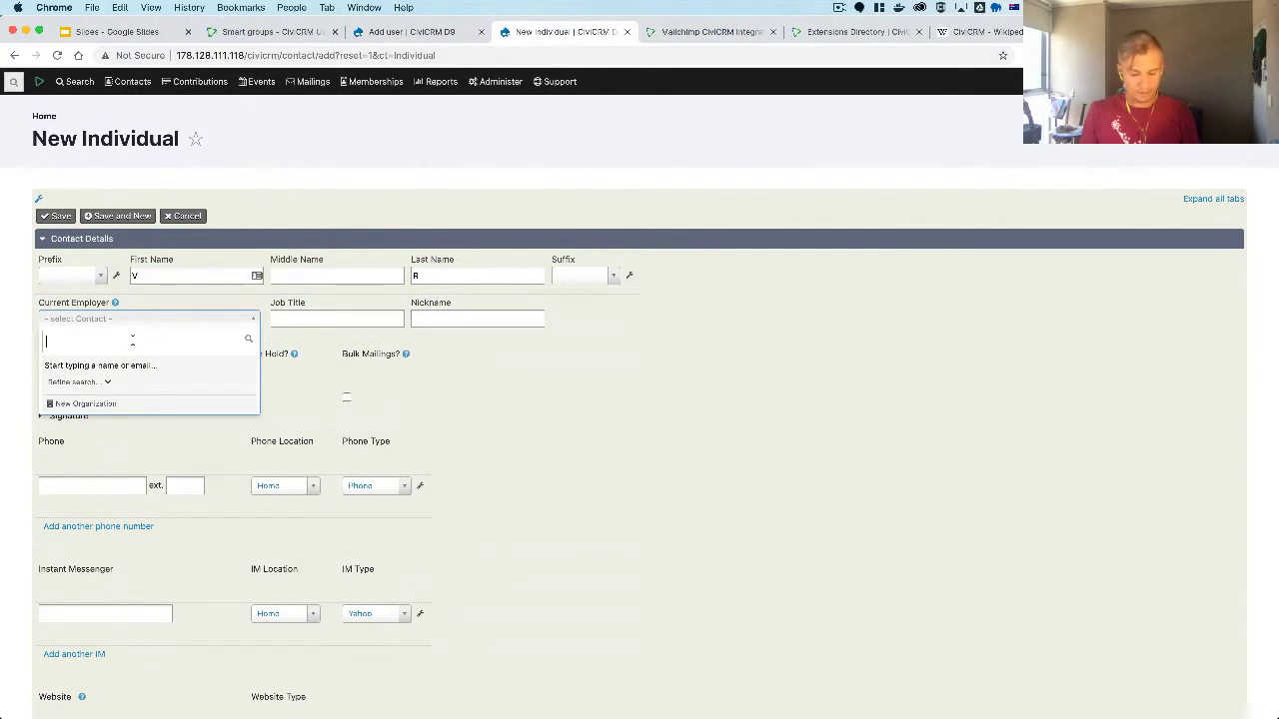
pyautogui.write('Q')
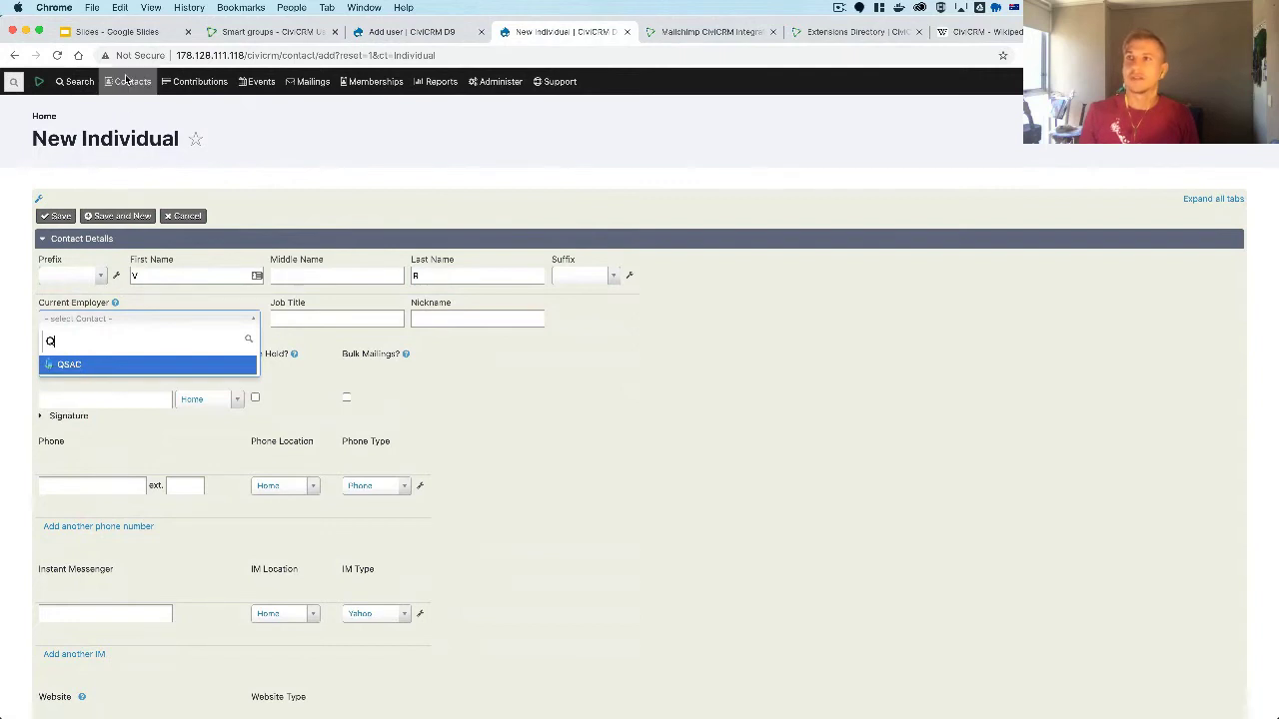
# Open the new organization form in a separate browser tab and save an organization named "Gabba"
pyautogui.moveTo(128, 82)
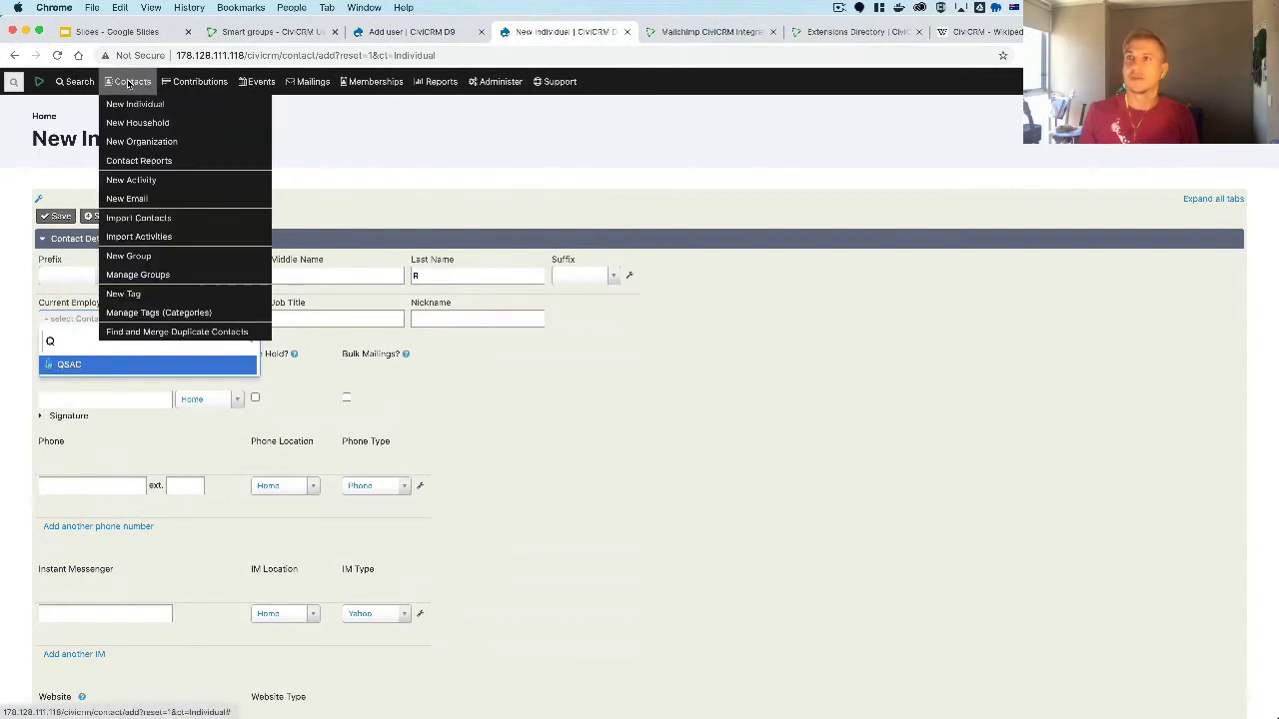
pyautogui.keyDown('super'); pyautogui.click(128, 142); pyautogui.keyUp('super')
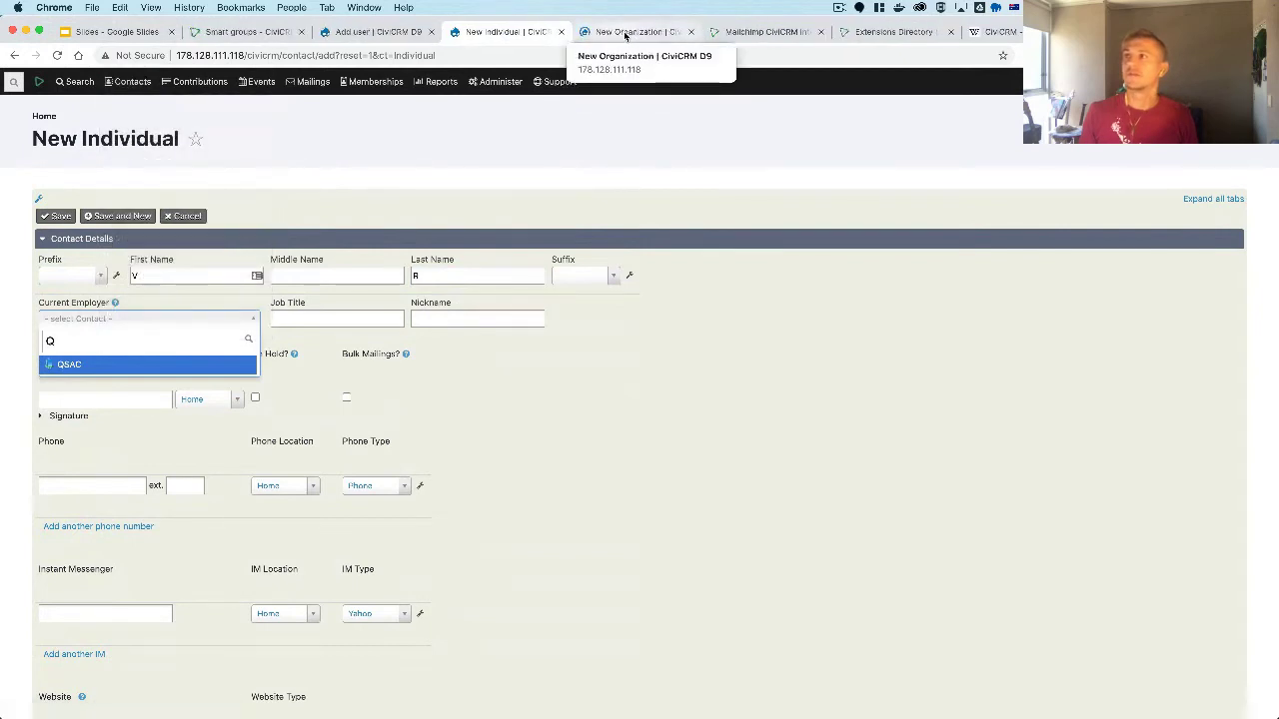
pyautogui.click(625, 36)
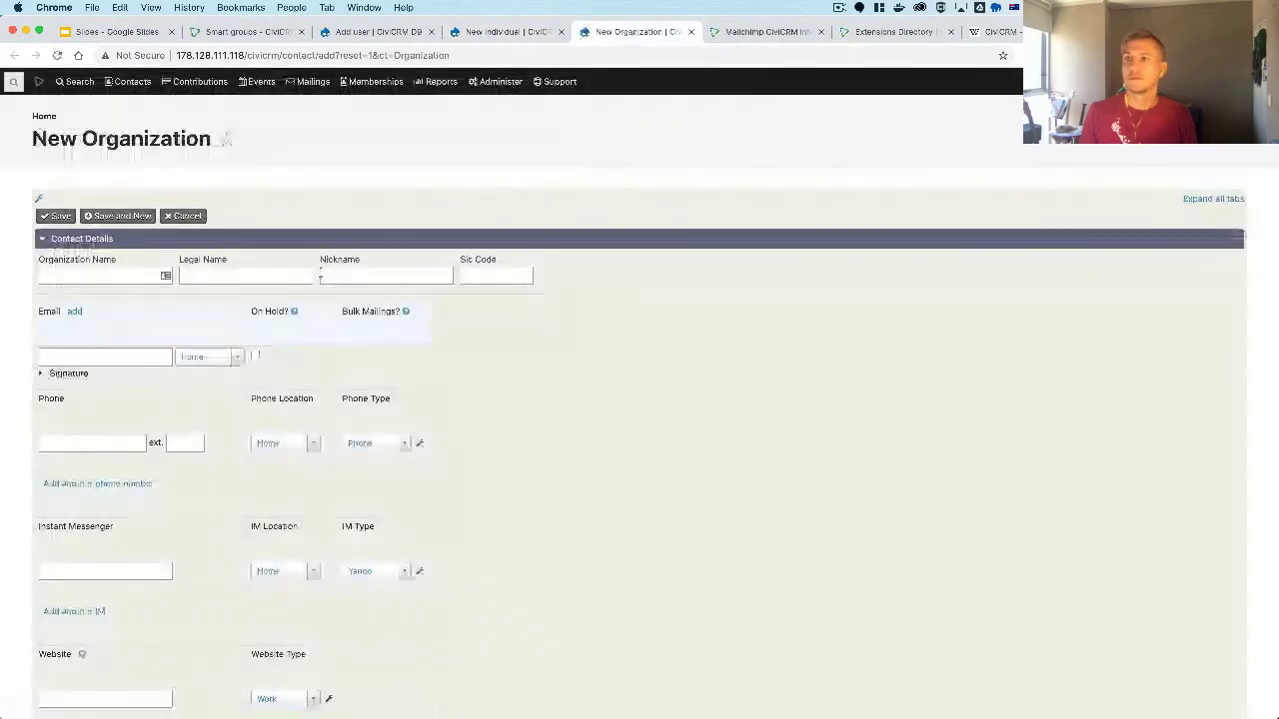
pyautogui.click(106, 274)
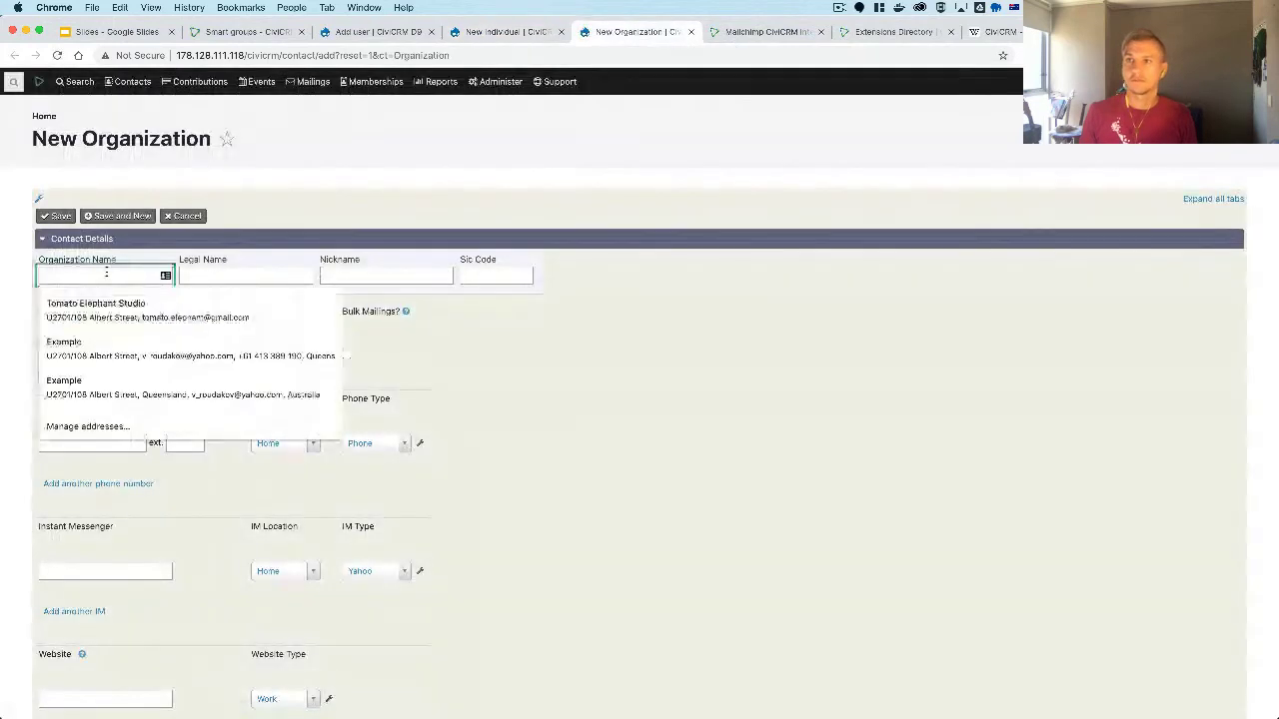
pyautogui.write('Gabba')
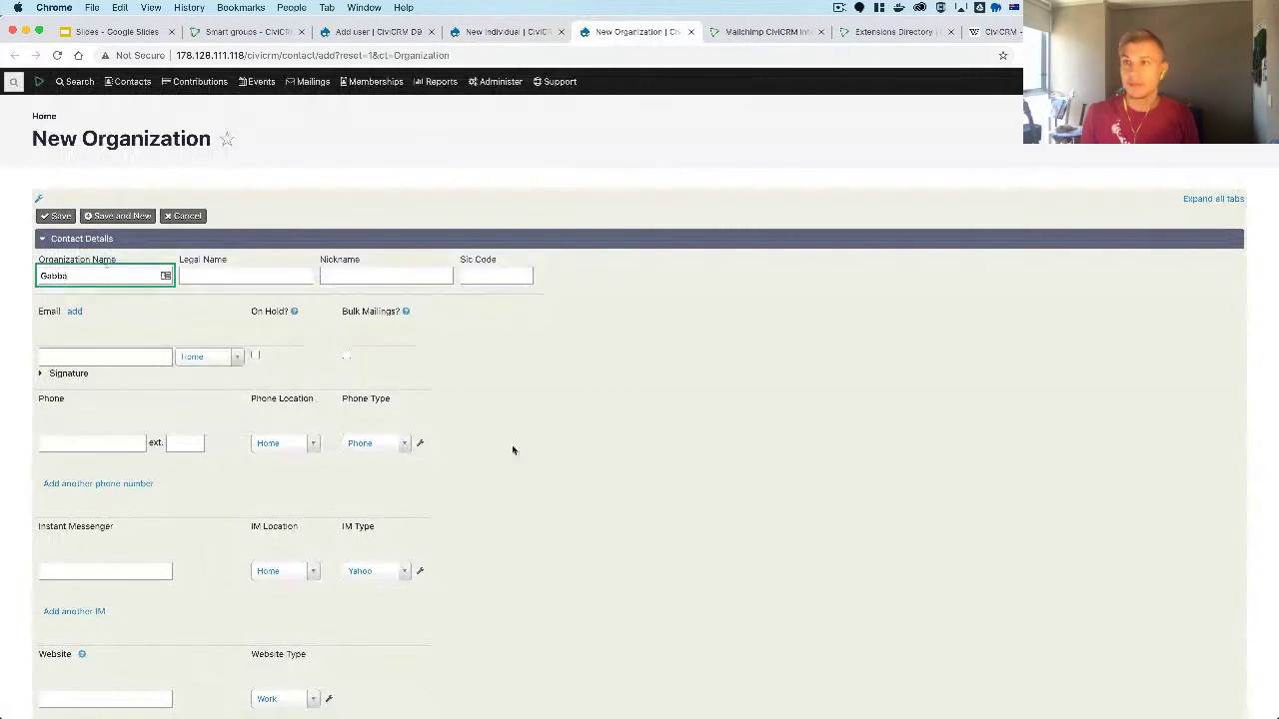
pyautogui.press('Return')
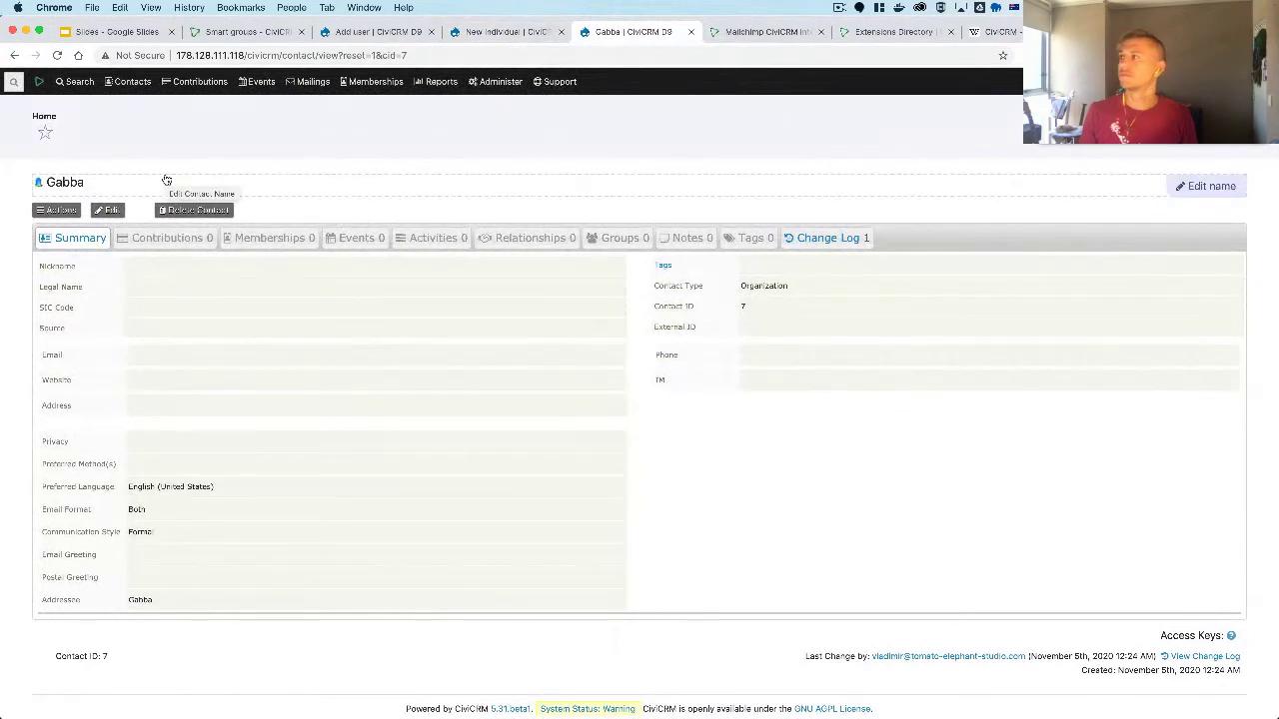
# Return to the new individual form and search for "G" as the current employer instead
pyautogui.click(500, 36)
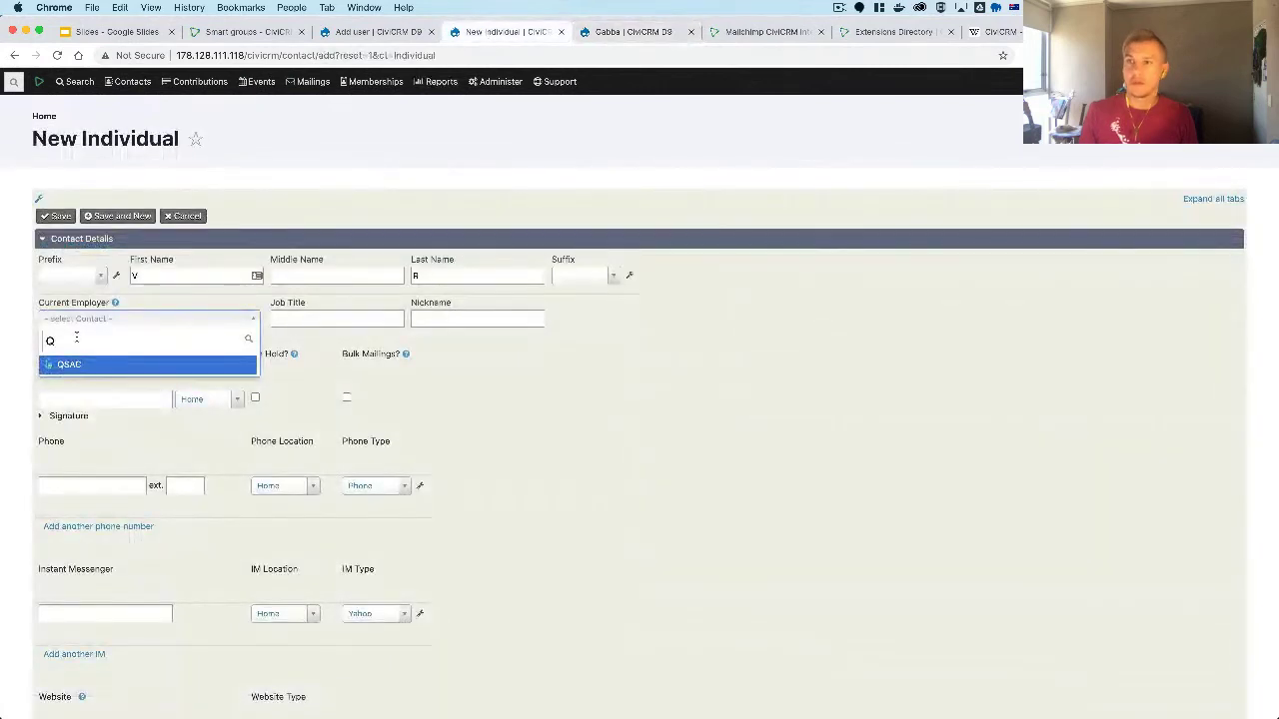
pyautogui.press('BackSpace')
pyautogui.write('G')
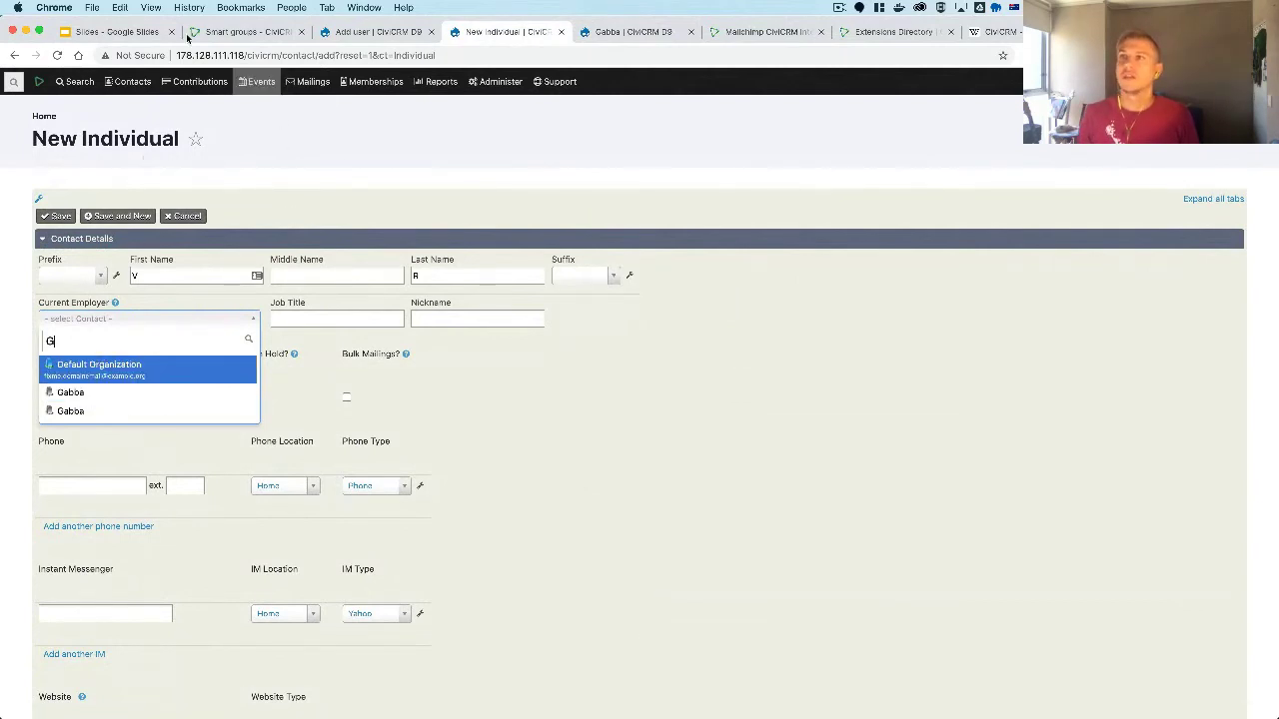
# Switch back to the Google Slides deck and show slide 39, directly after the Demo slide
pyautogui.click(111, 33)
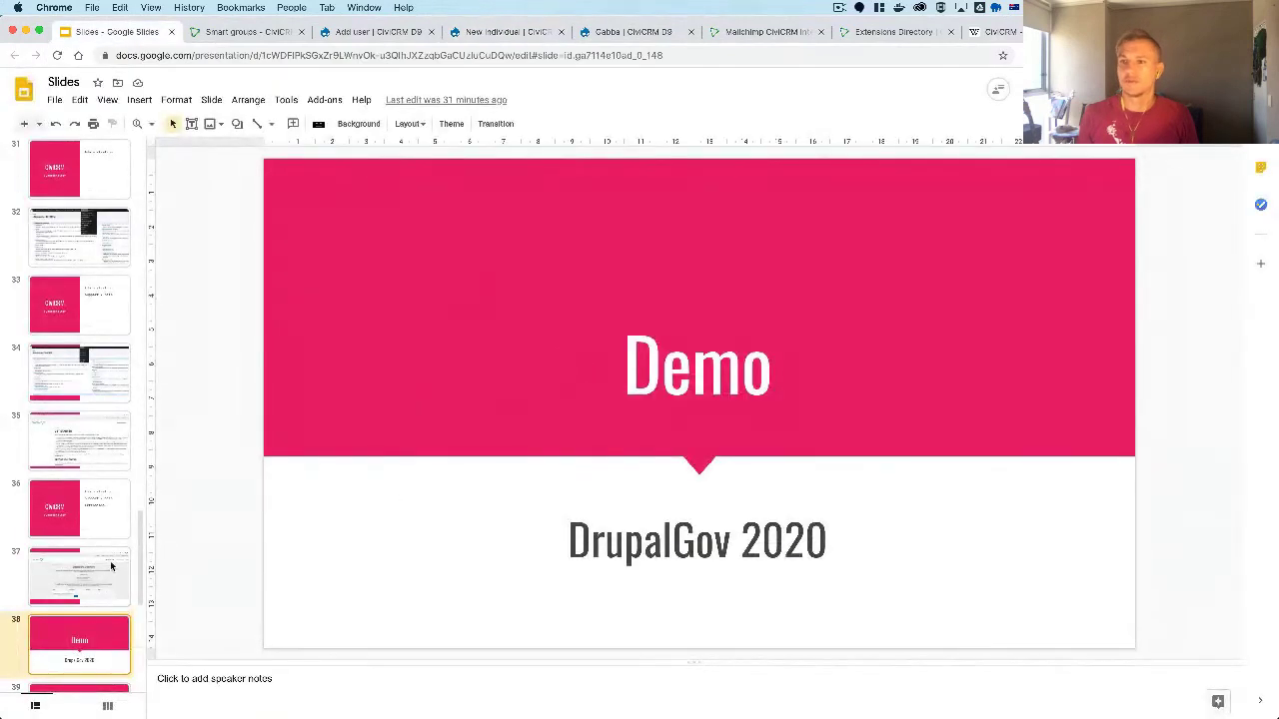
pyautogui.scroll(-2, 111, 566)
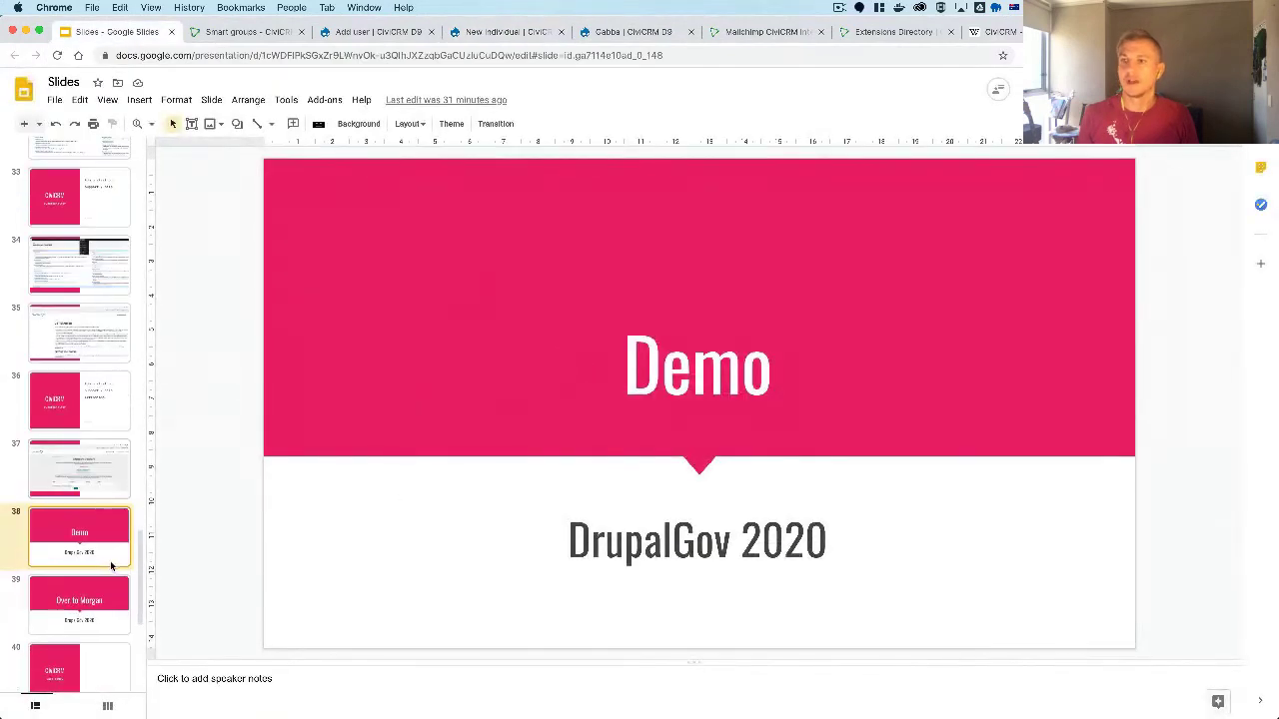
pyautogui.click(73, 600)
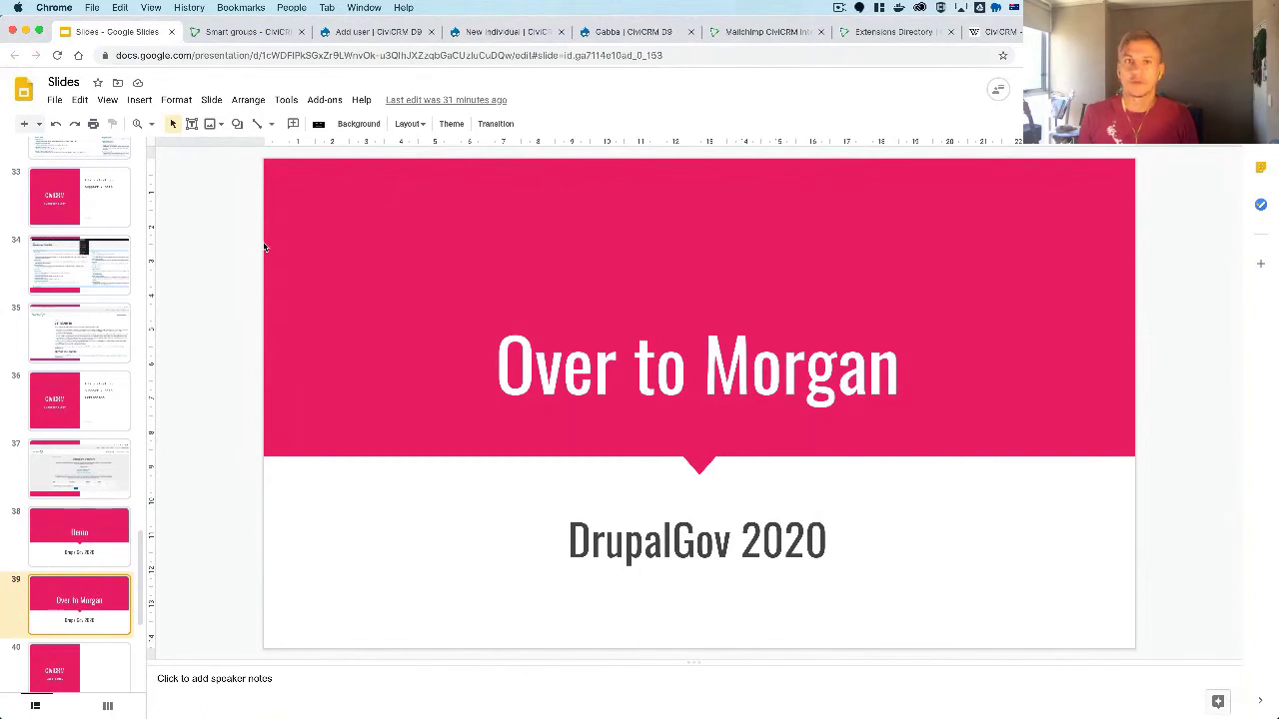